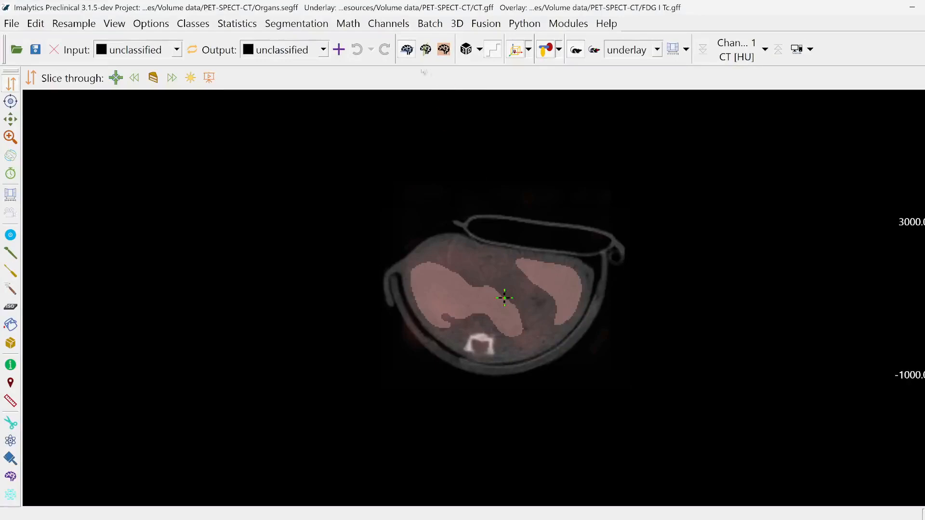
Show the axial, coronal and 3D views together and orient the coronal slice and 3D rendering with the animal's head up.
left_click(426, 50)
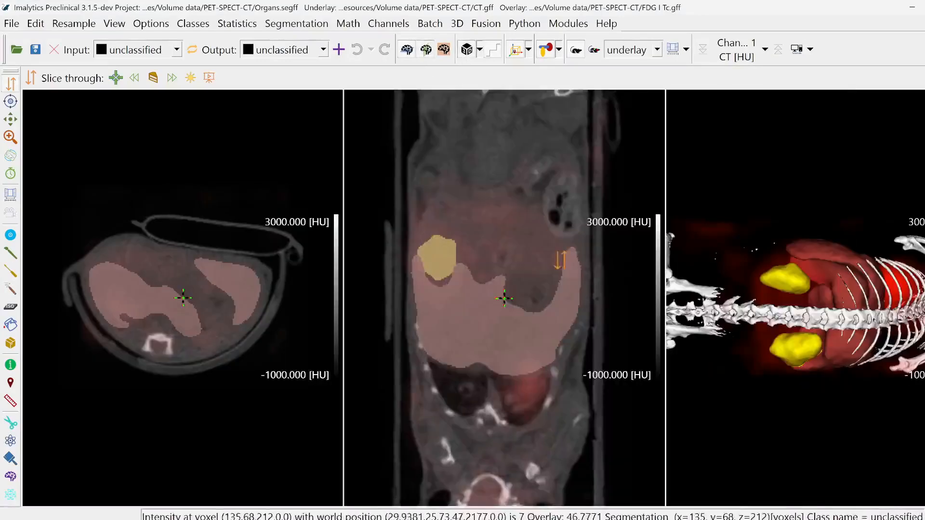
right_click_drag(417, 384, 511, 204)
scroll(509, 207, "down", 5)
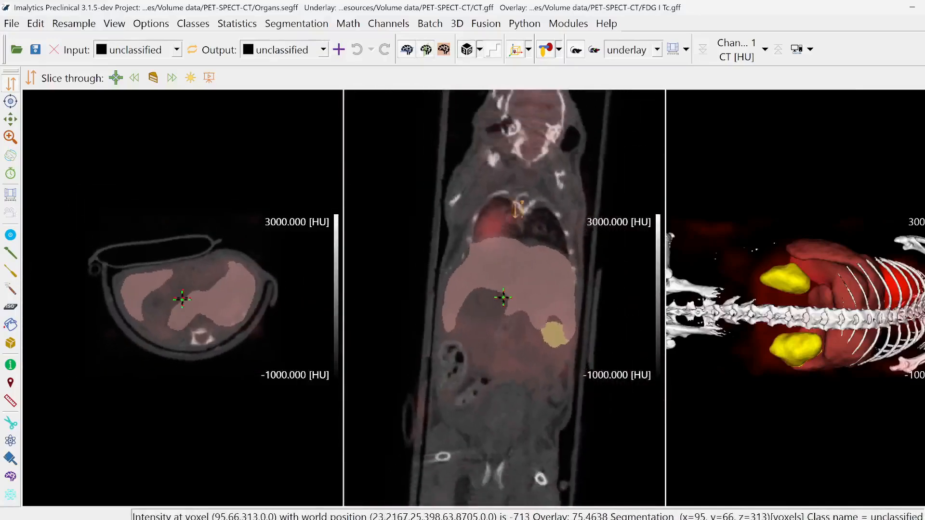
scroll(518, 216, "down", 2)
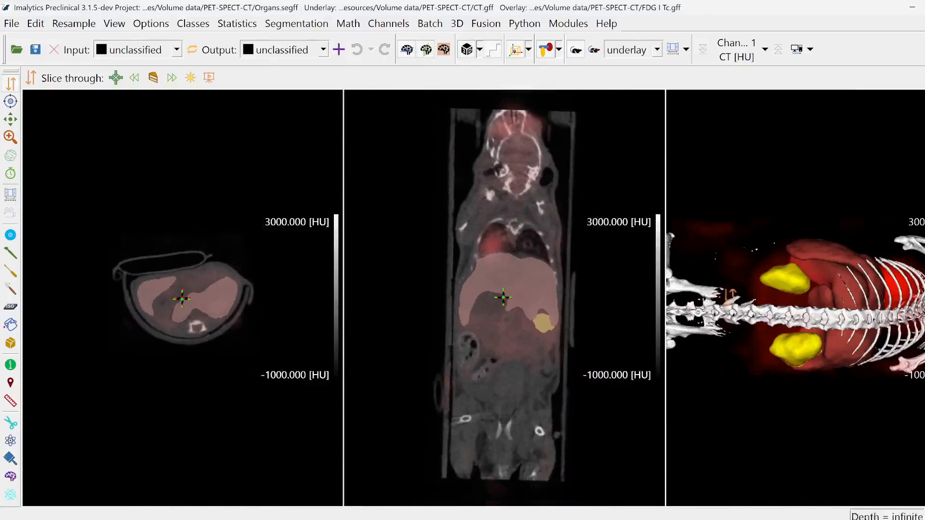
left_click_drag(844, 384, 786, 272)
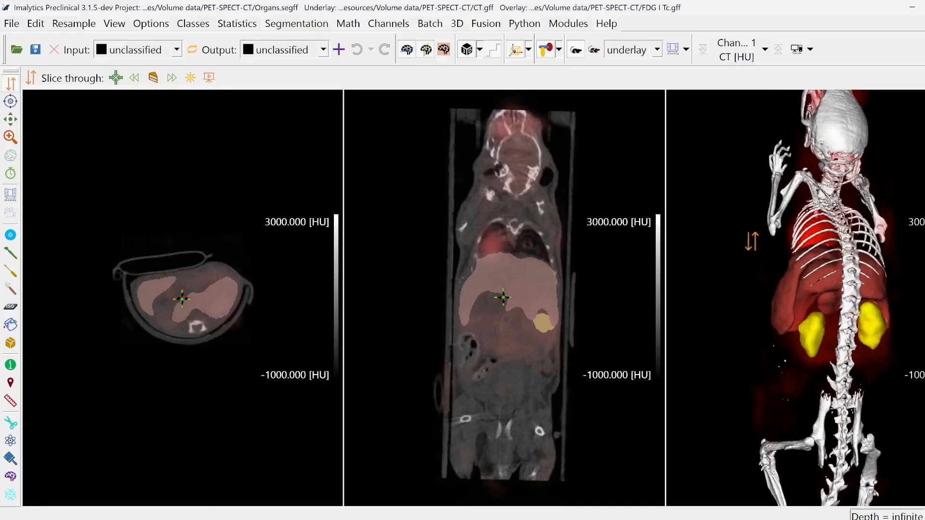
Look through the program's list of keyboard shortcuts and close it.
left_click(607, 24)
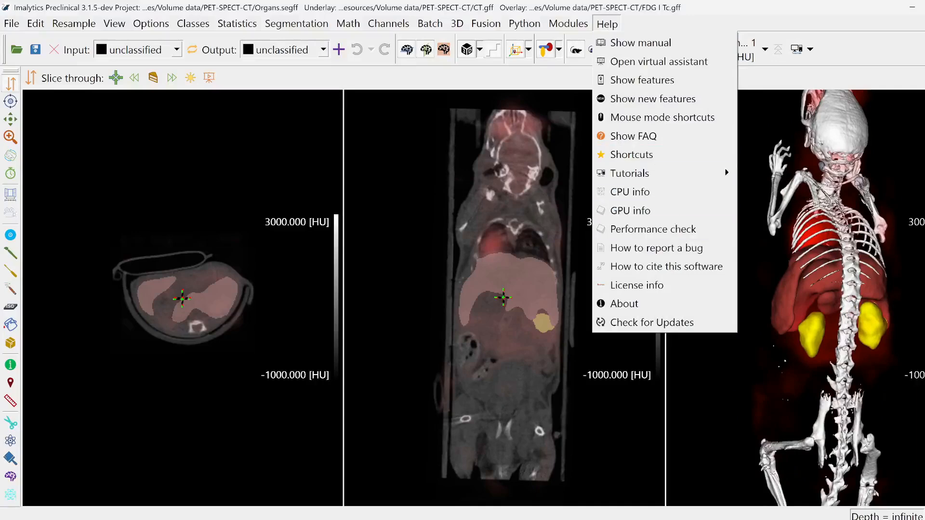
left_click(635, 154)
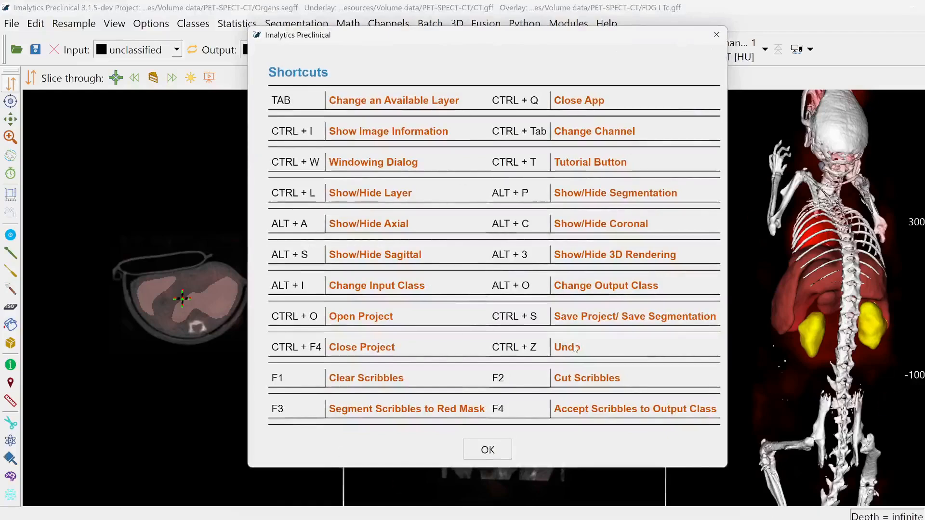
left_click(488, 450)
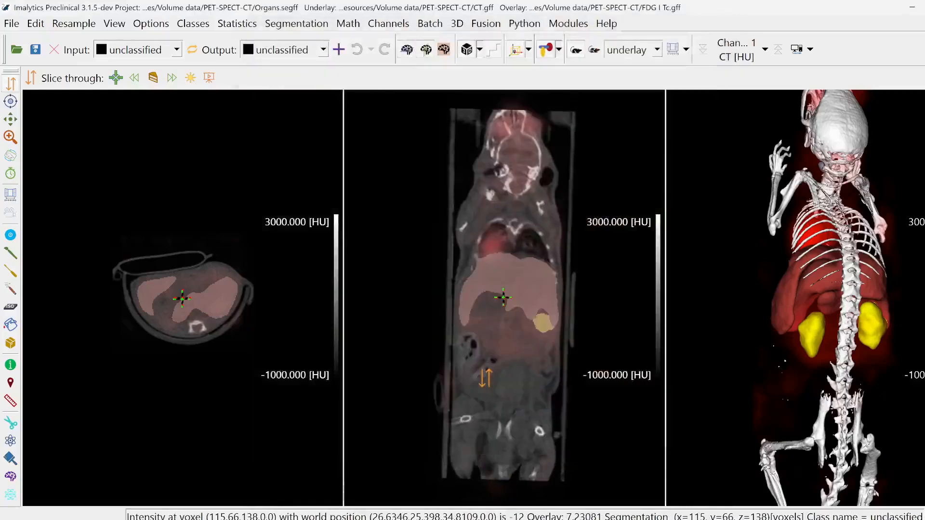
Switch the active layer back and forth between underlay and overlay, ending on the underlay.
key("Tab")
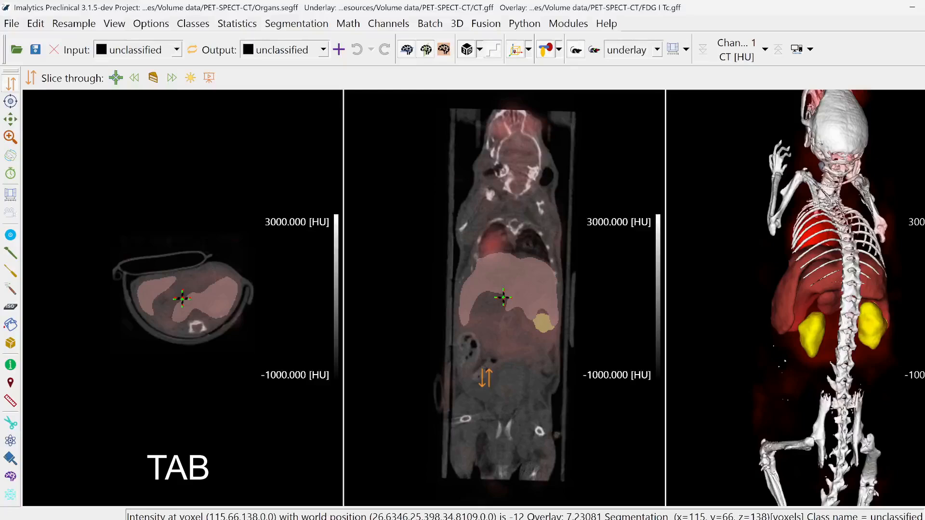
key("Tab")
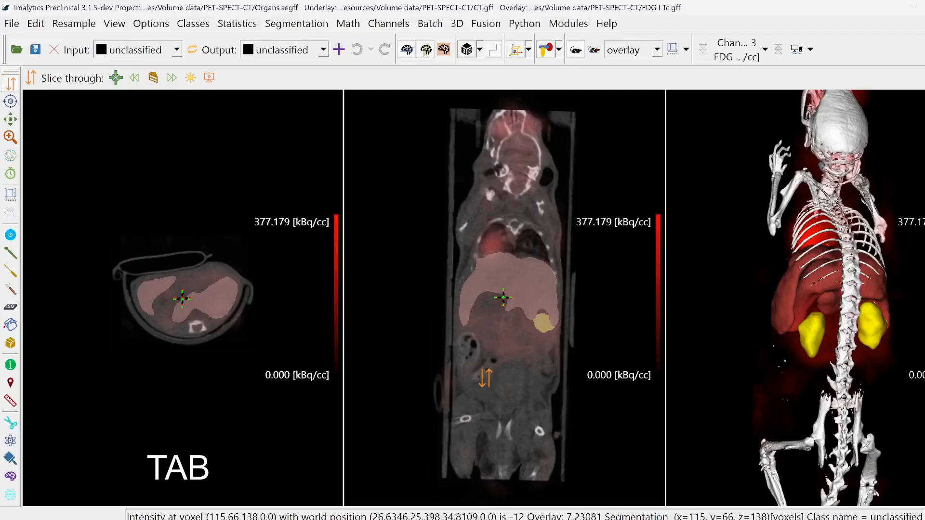
key("Tab")
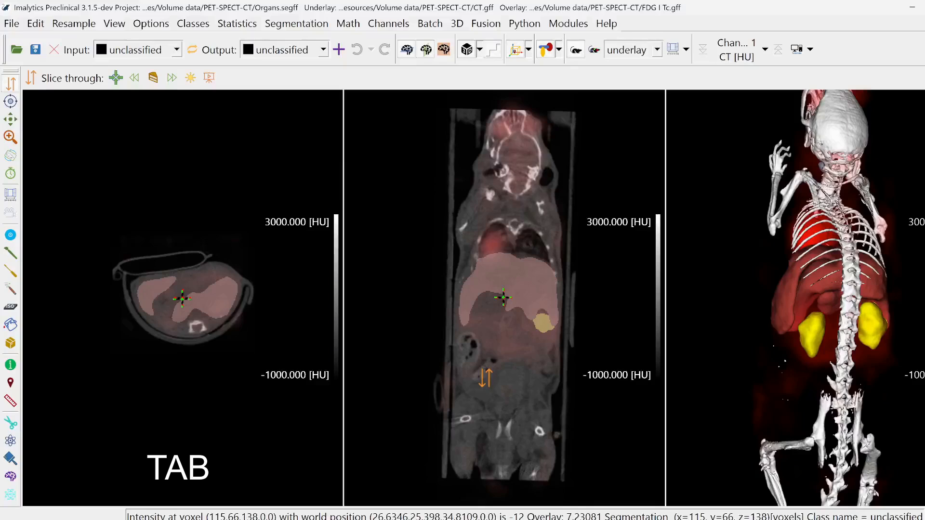
key("Tab")
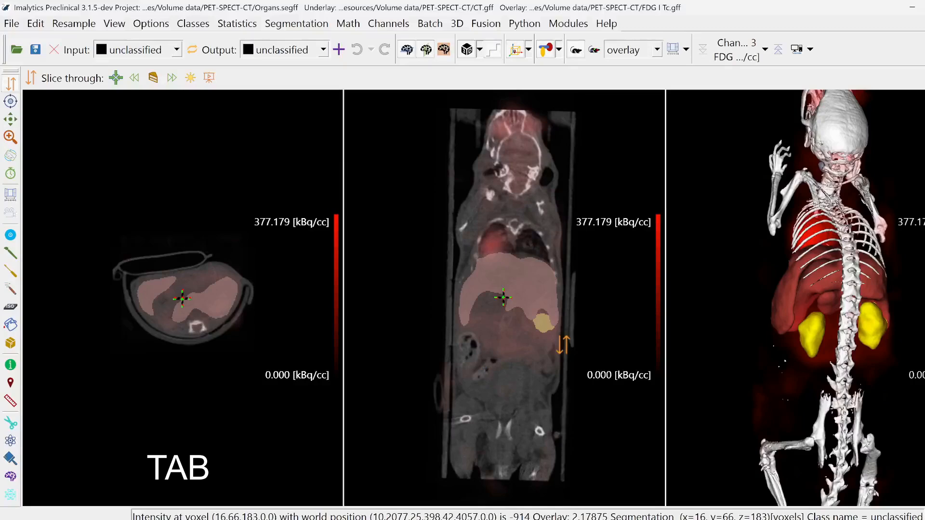
key("Tab")
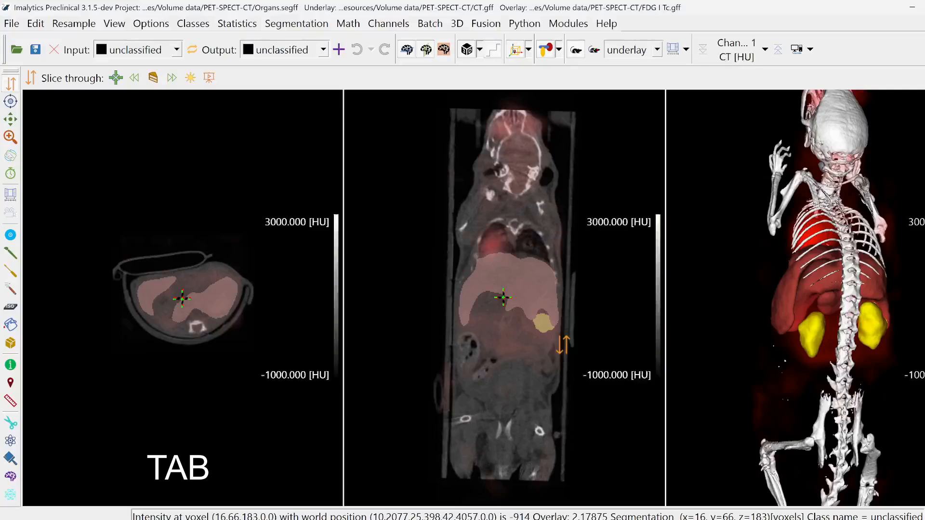
key("Tab")
key("Tab")
key("ctrl+q")
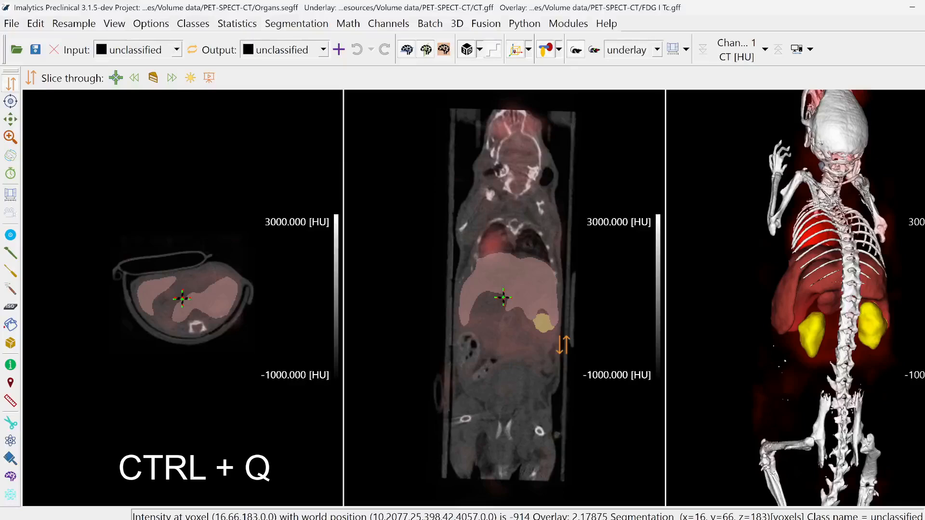
View the image information for the underlay, overlay and segmentation layers, and close it.
key("ctrl+i")
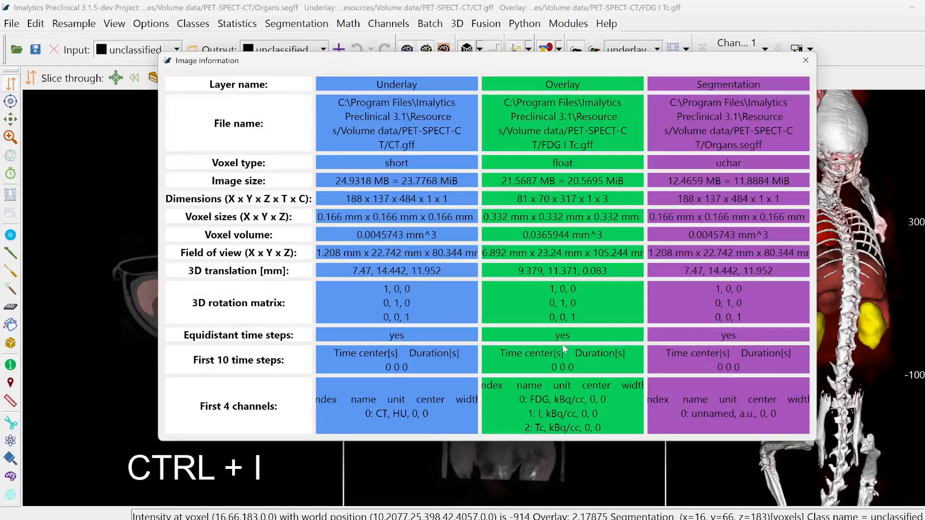
key("ctrl+Tab")
left_click(811, 67)
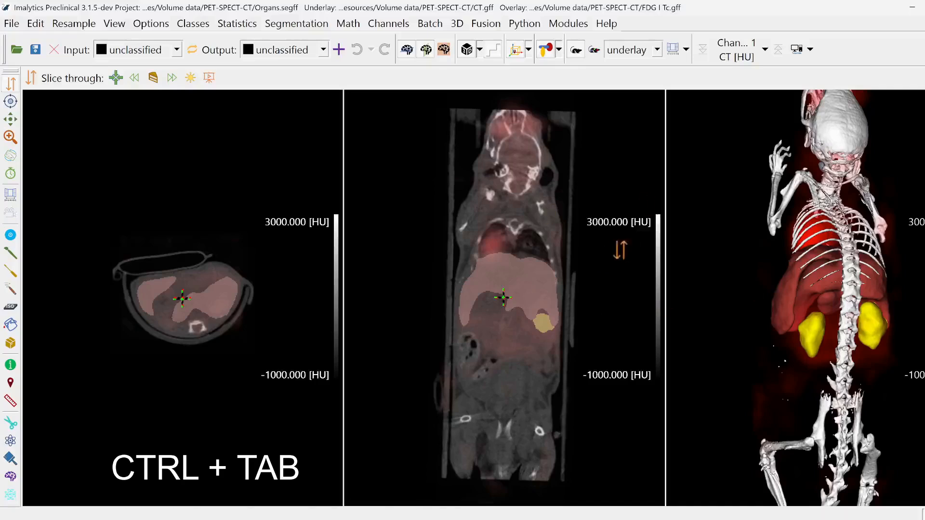
Make the overlay the active layer and cycle through its FDG, I and Tc channels, ending on Tc.
left_click(637, 56)
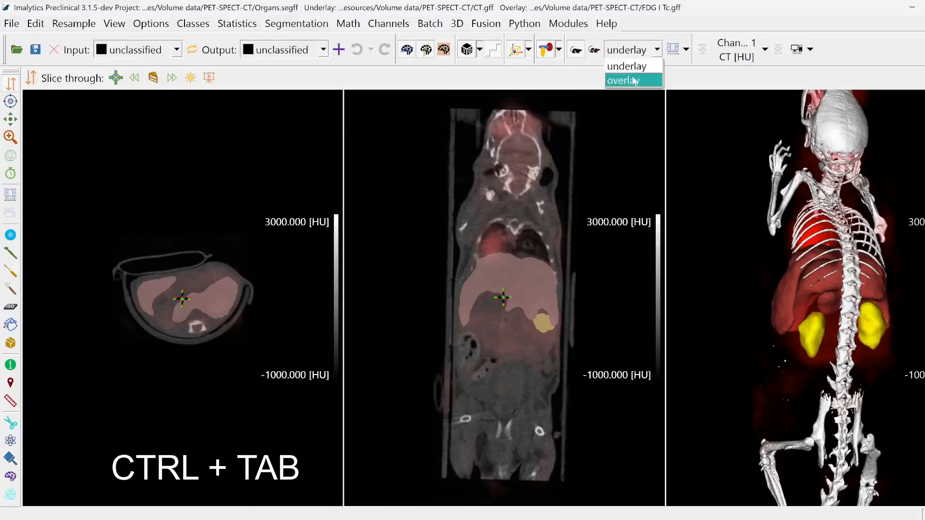
left_click(615, 143)
key("ctrl+Tab")
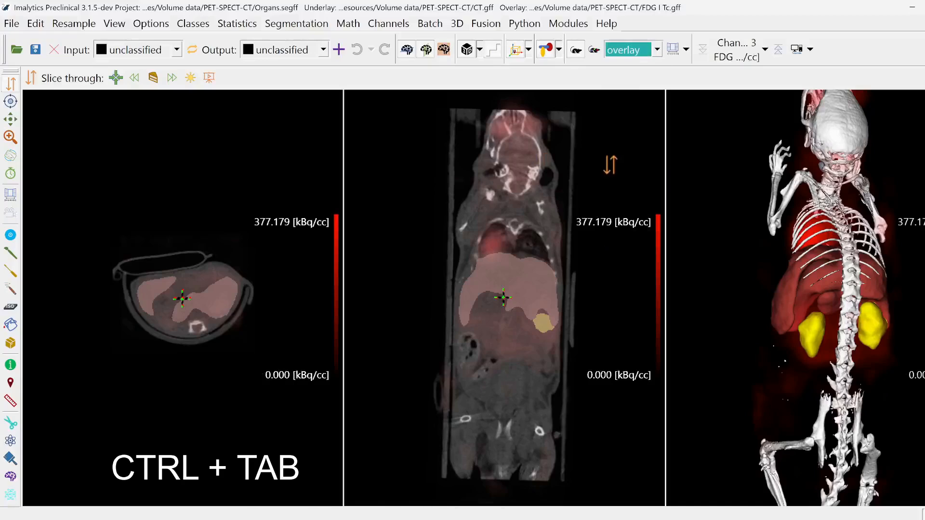
key("ctrl+Tab")
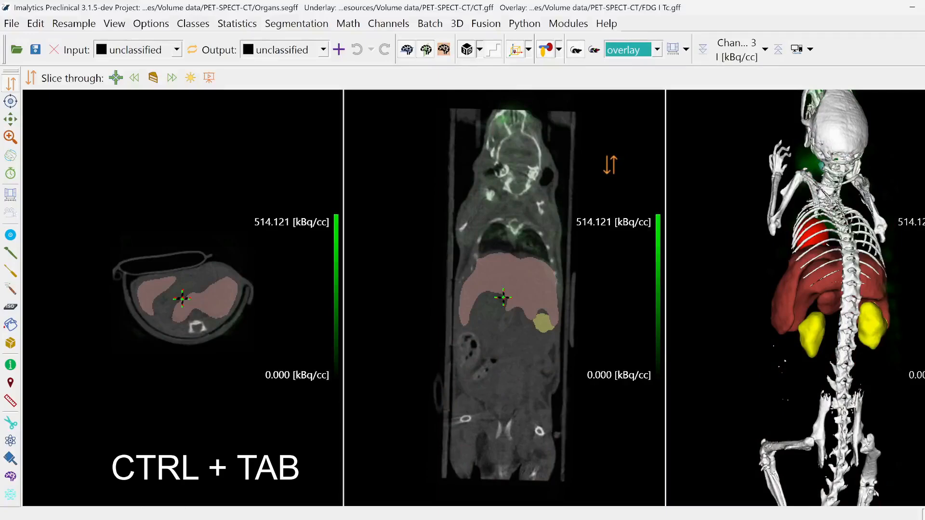
key("ctrl+Tab")
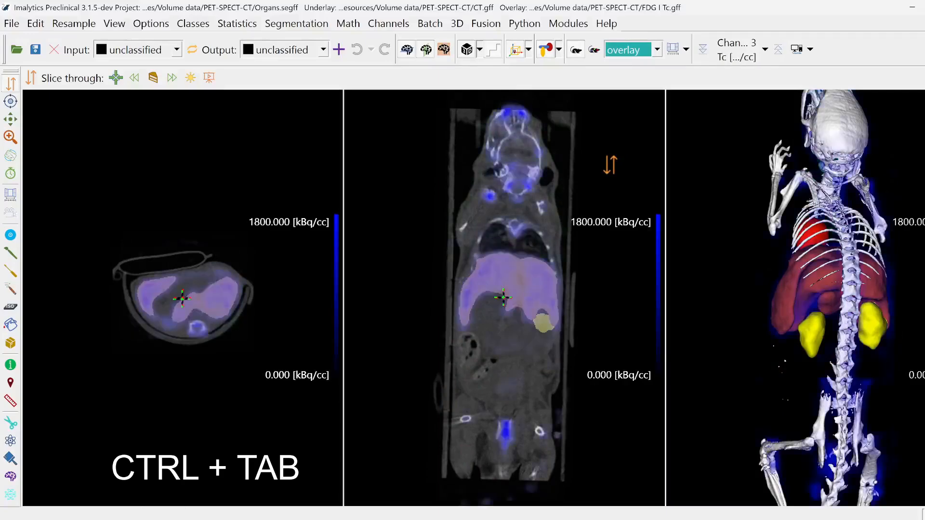
key("ctrl+Tab")
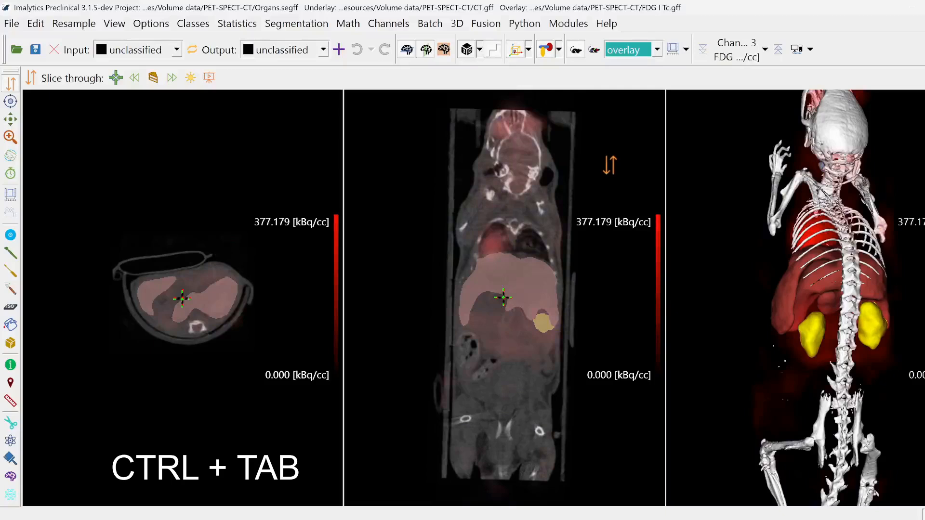
key("ctrl+Tab")
key("ctrl+Tab")
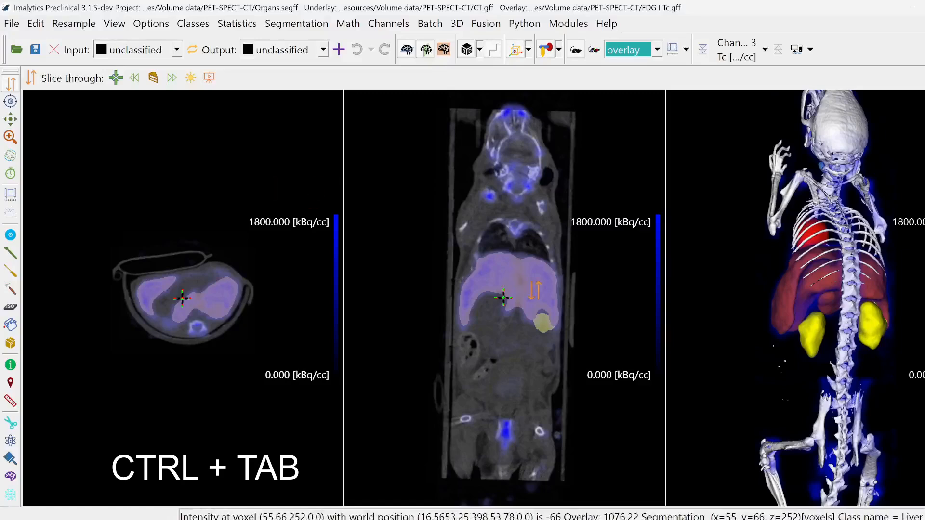
Adjust the windowing of the overlay's Tc channel to a maximum of about 1347.3 kBq/cc.
key("ctrl+w")
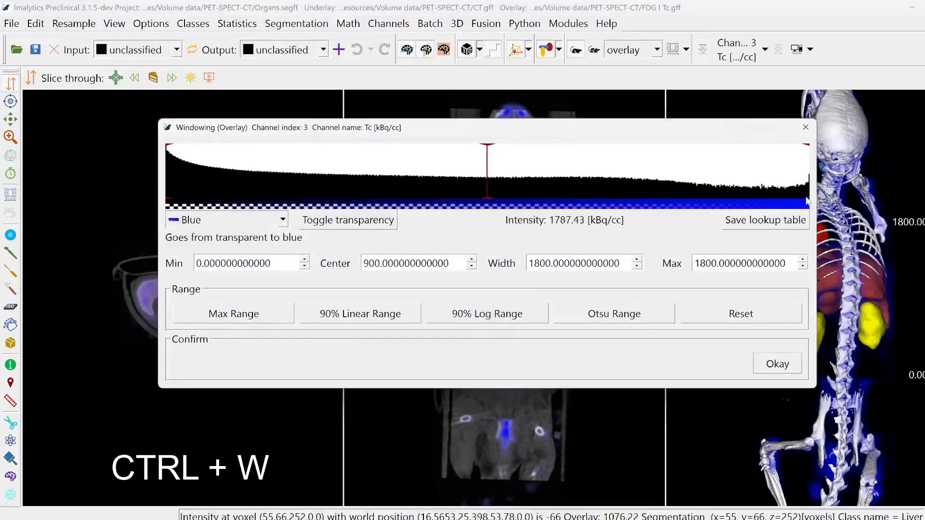
left_click_drag(809, 201, 632, 201)
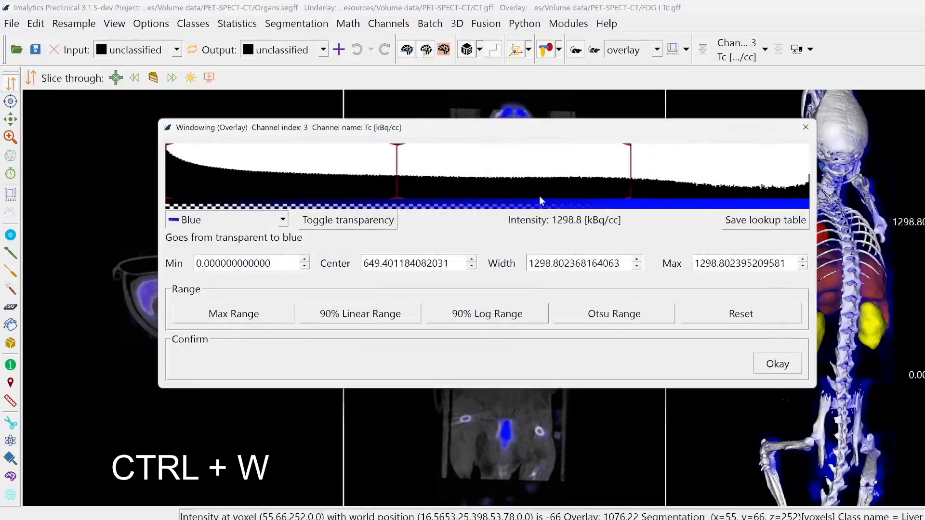
left_click_drag(539, 195, 647, 202)
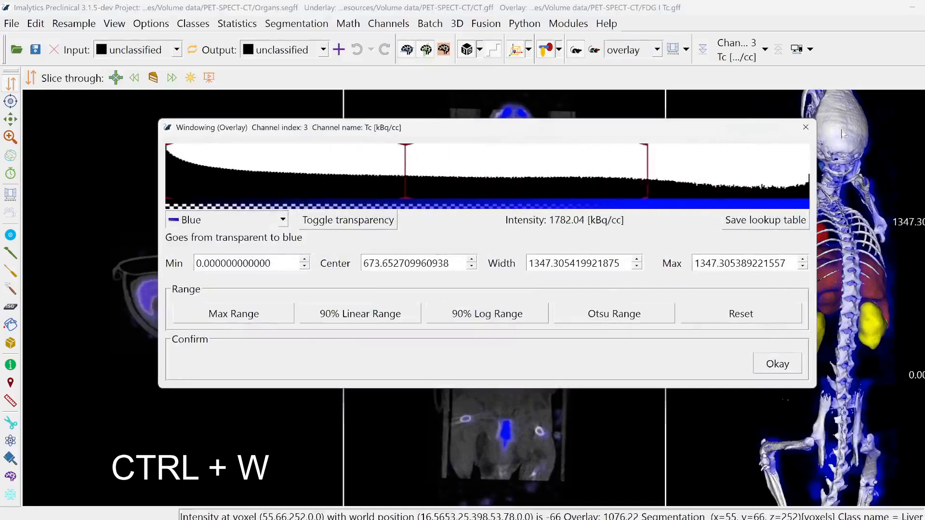
left_click(813, 131)
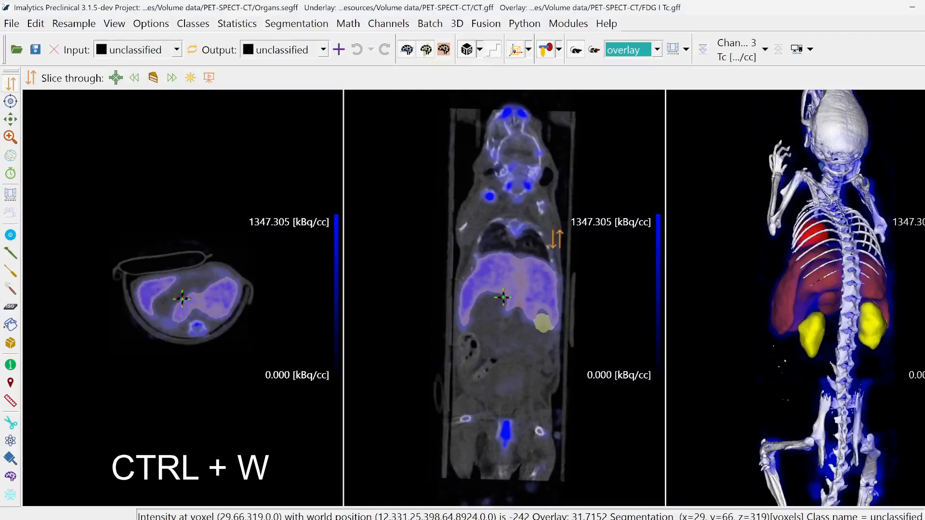
Browse the available tutorials, including mouse modes, the general topics and the introduction's options, without starting one.
key("ctrl+t")
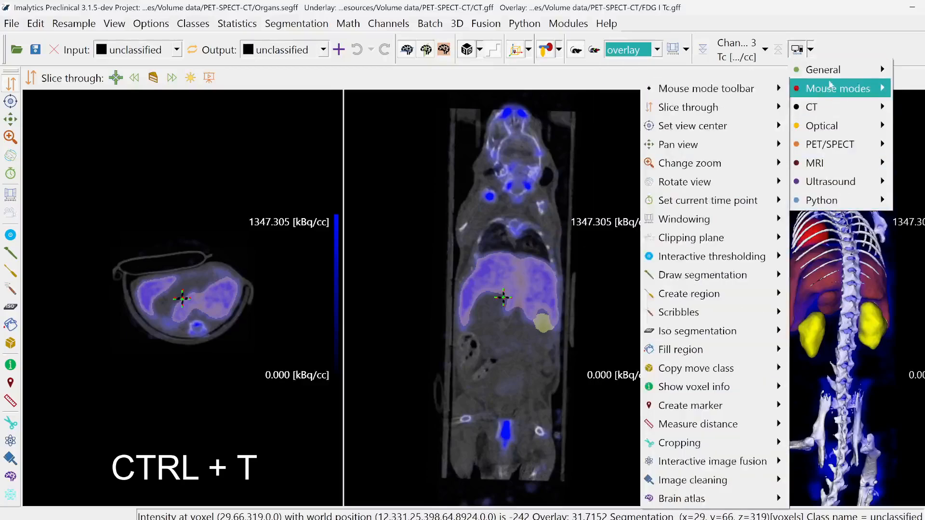
mouse_move(830, 79)
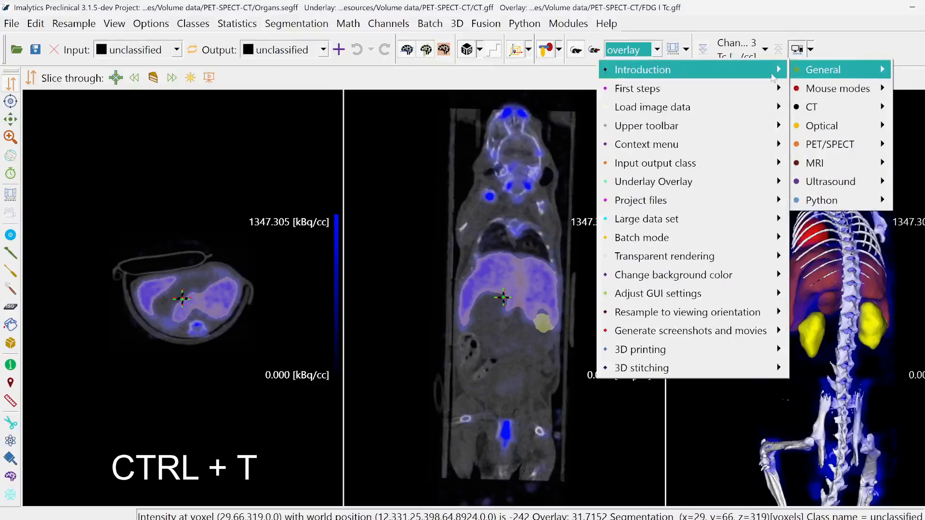
mouse_move(772, 78)
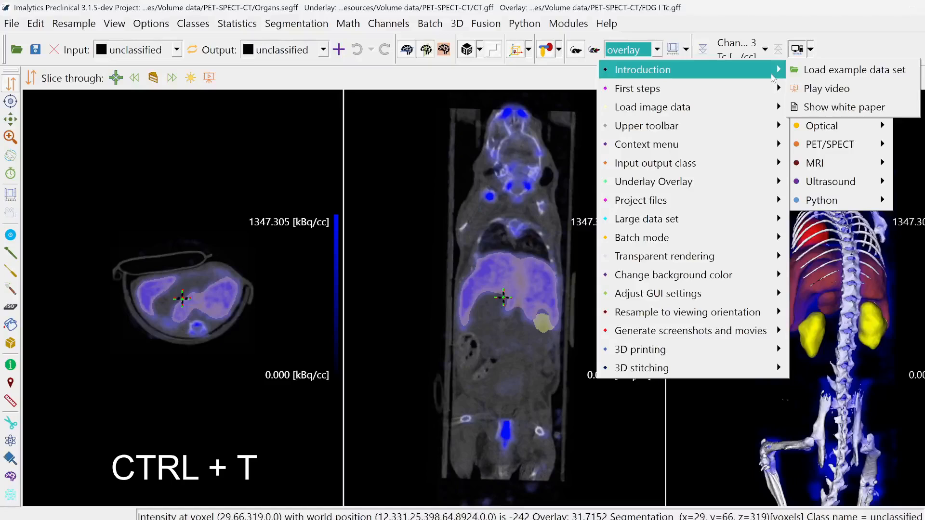
left_click(421, 202)
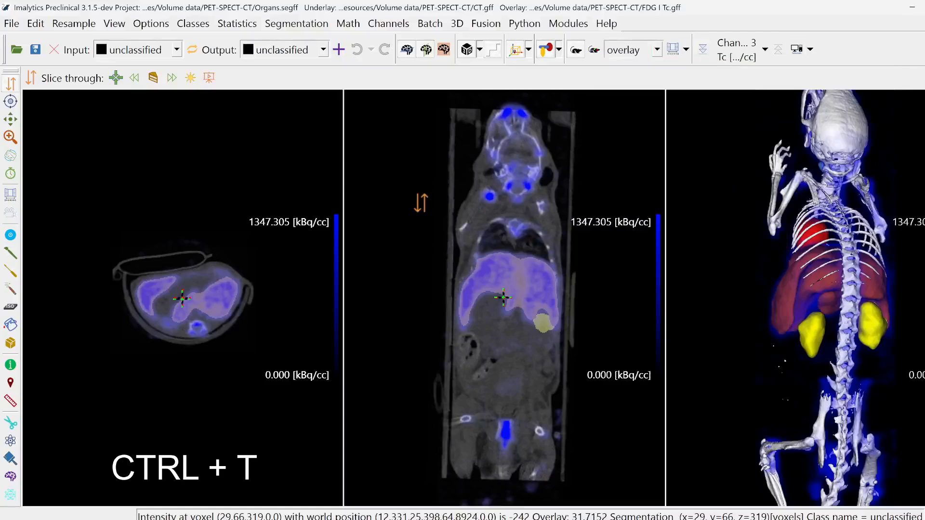
Hide and show the active overlay layer repeatedly, leaving it shown.
key("ctrl+l")
key("ctrl+l")
key("ctrl+l")
key("ctrl+l")
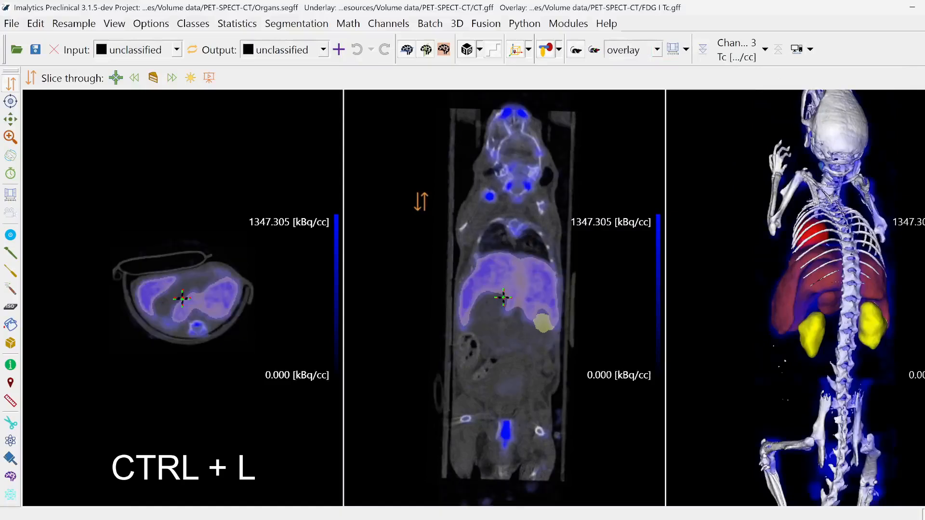
key("ctrl+l")
key("ctrl+l")
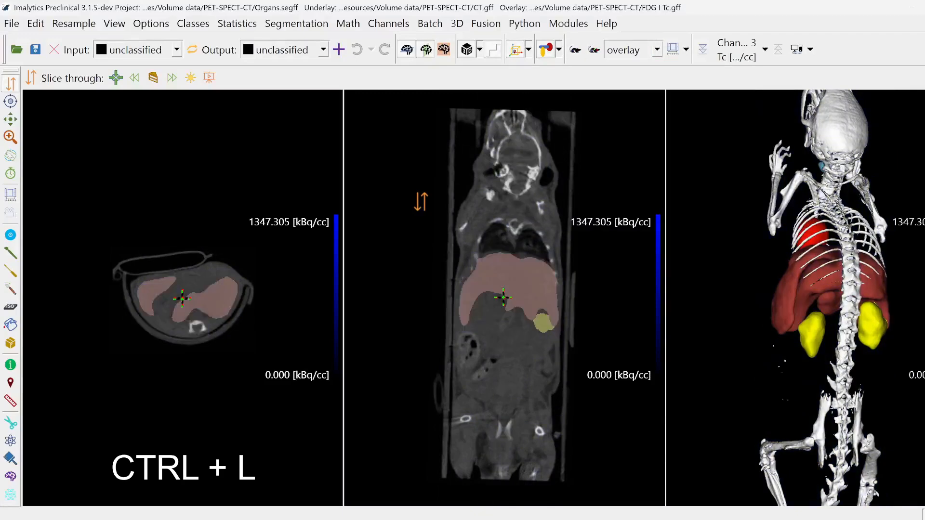
key("ctrl+l")
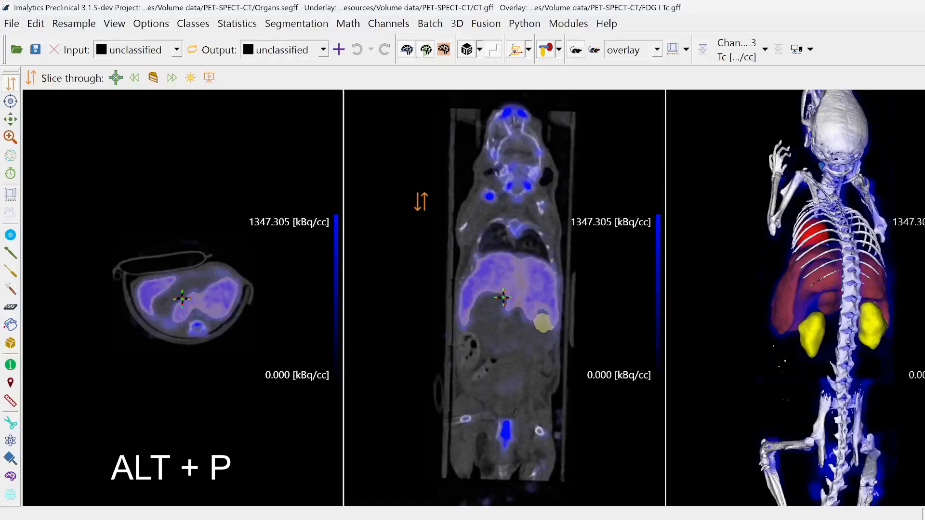
Hide and show the organ segmentation repeatedly, leaving it shown.
key("alt+p")
key("alt+p")
key("alt+p")
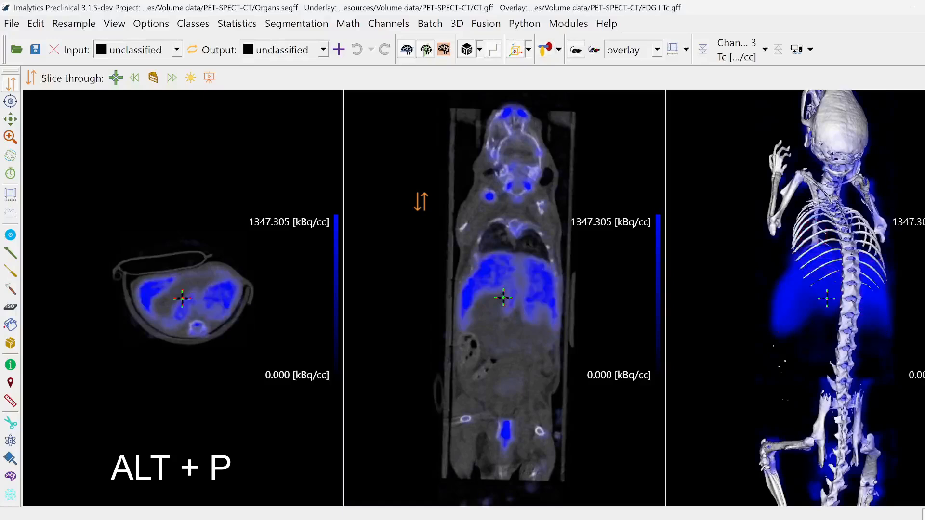
key("alt+p")
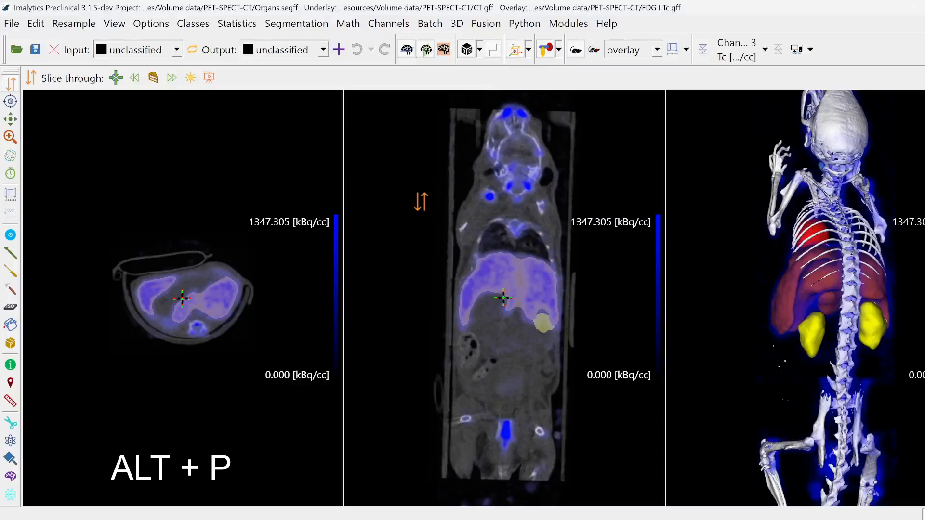
Hide the axial view, leaving the coronal and 3D views.
key("alt+a")
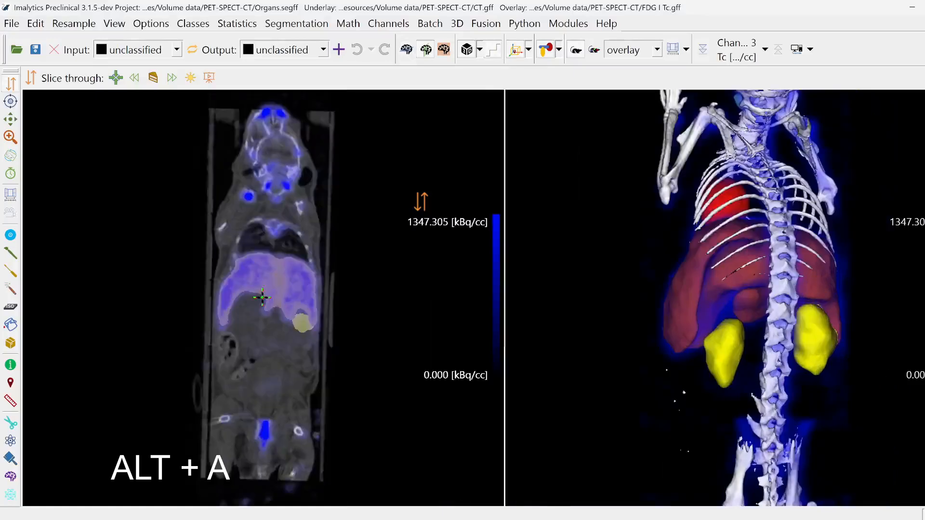
Show the axial view again, and hide and show the coronal view repeatedly, leaving it shown.
key("alt+a")
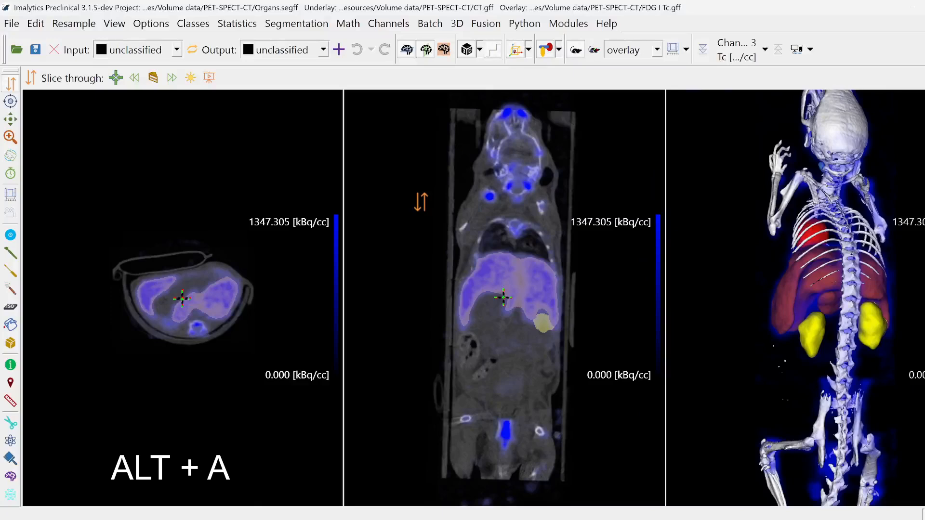
key("alt+c")
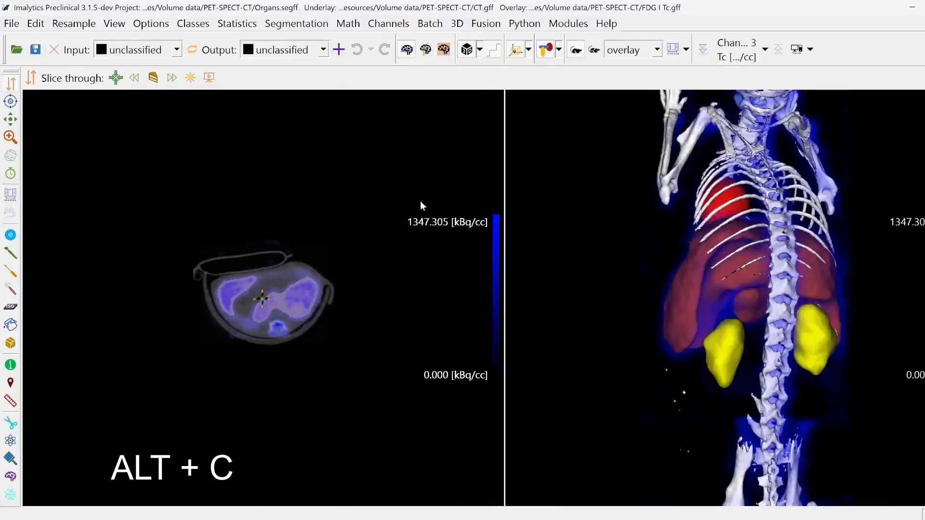
key("alt+c")
key("alt+c")
key("alt+c")
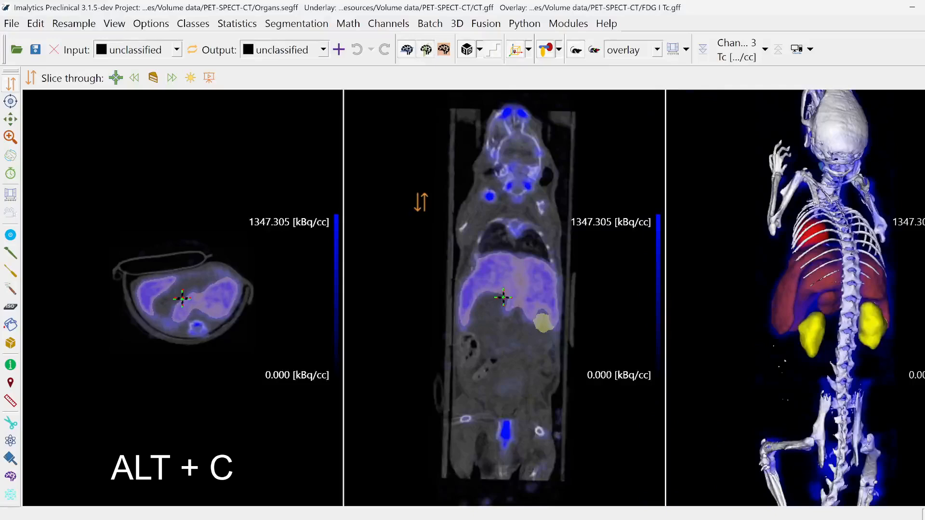
Show and hide the sagittal view repeatedly, leaving it hidden.
key("alt+s")
key("alt+s")
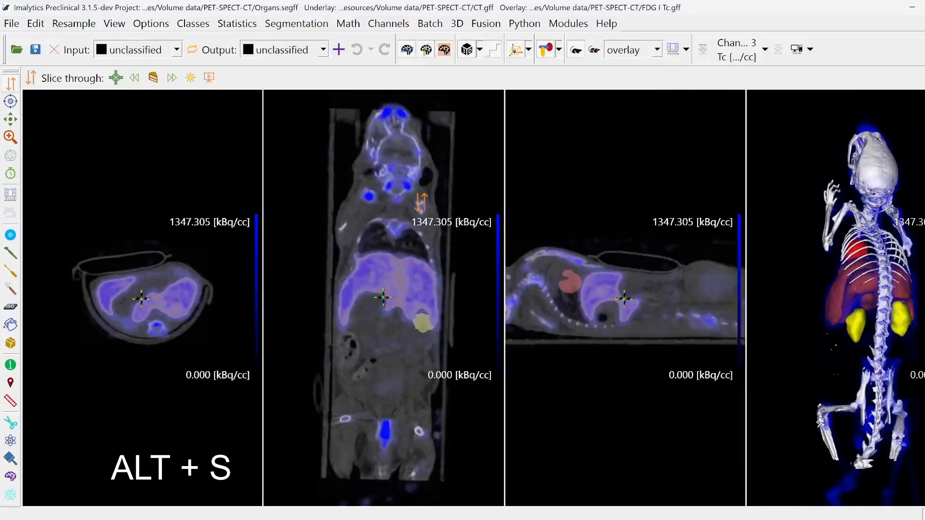
key("alt+s")
key("alt+s")
key("alt+s")
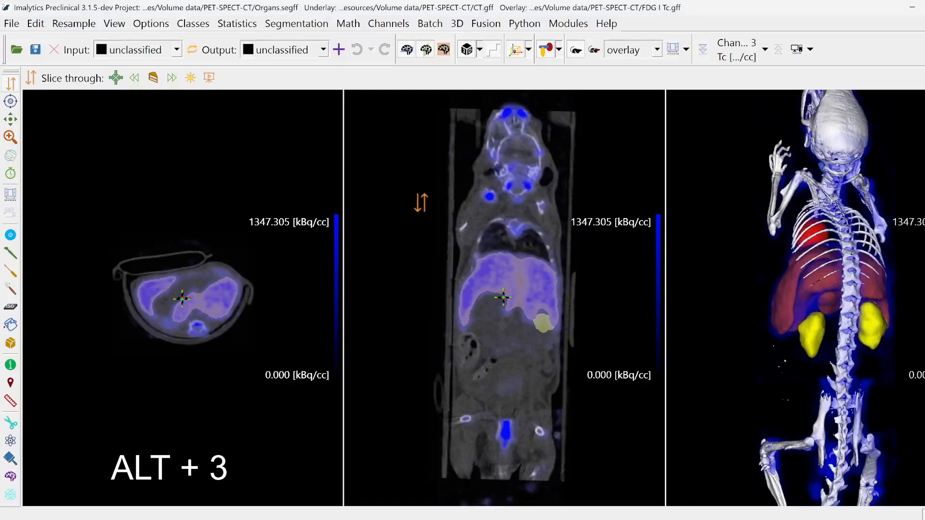
Hide and show the 3D view repeatedly, leaving it shown.
key("alt+3")
key("alt+3")
key("alt+3")
key("alt+3")
Cycle the input class through the available organ classes, including Thyroid, ending on Liver.
key("alt+i")
key("alt+i")
key("alt+i")
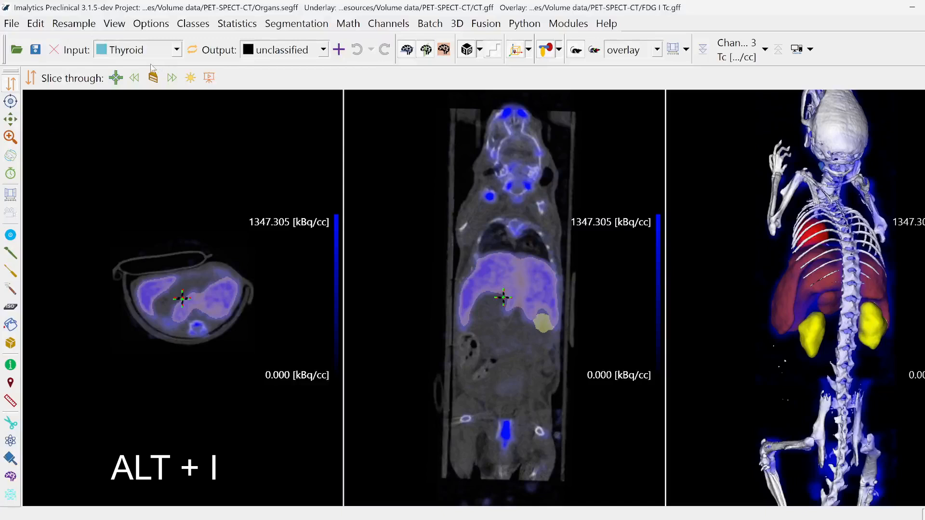
key("alt+i")
key("alt+i")
key("alt+i")
key("alt+i")
key("alt+i")
key("alt+i")
Cycle the output class through Heart and Kidney, ending on unclassified.
key("alt+o")
key("alt+o")
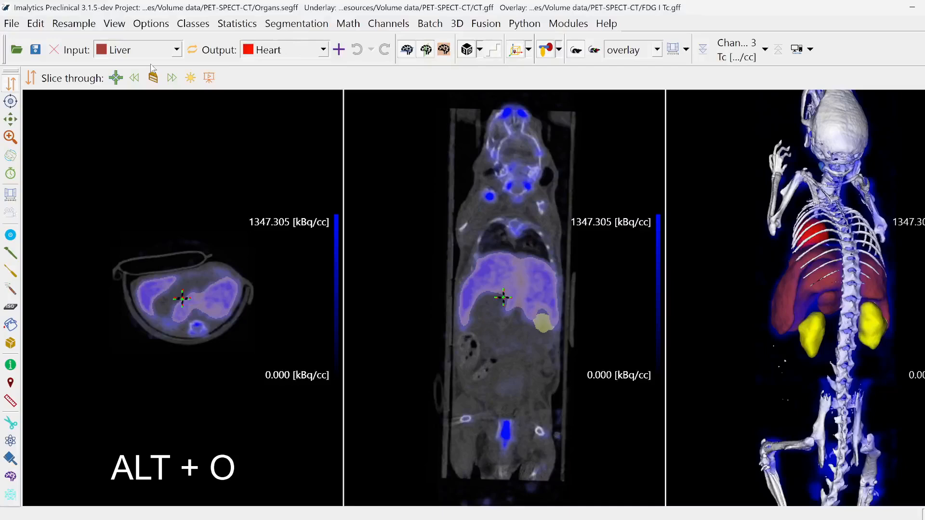
key("alt+o")
key("alt+o")
key("alt+o")
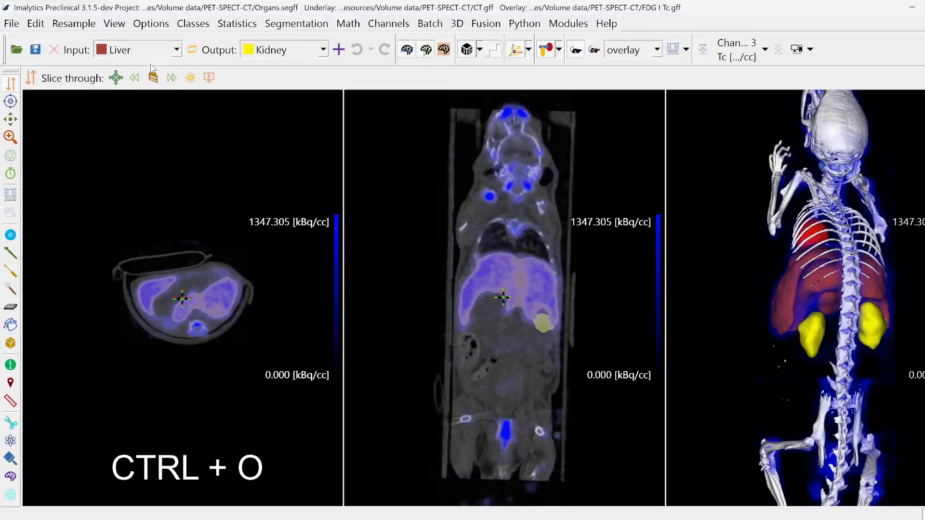
Open the file selection for loading a project, image or segmentation, and close it without loading anything.
key("ctrl+o")
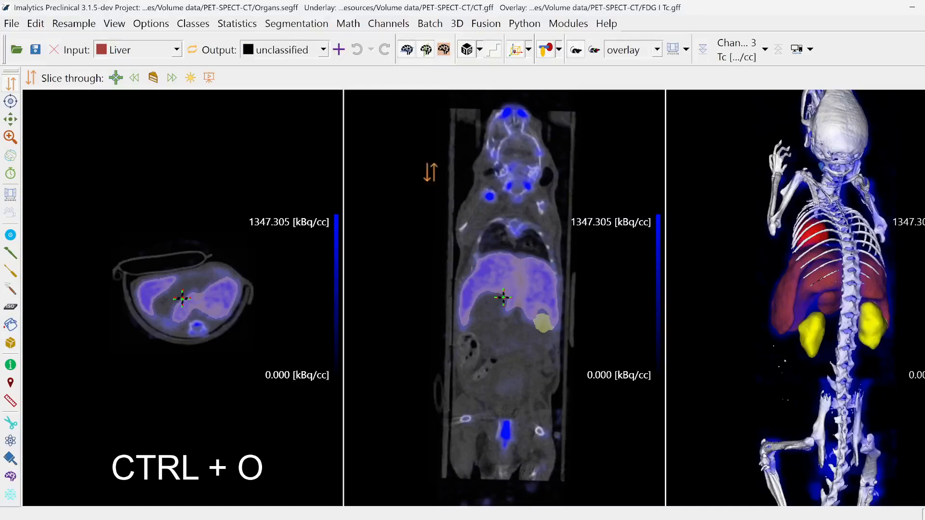
key("ctrl+o")
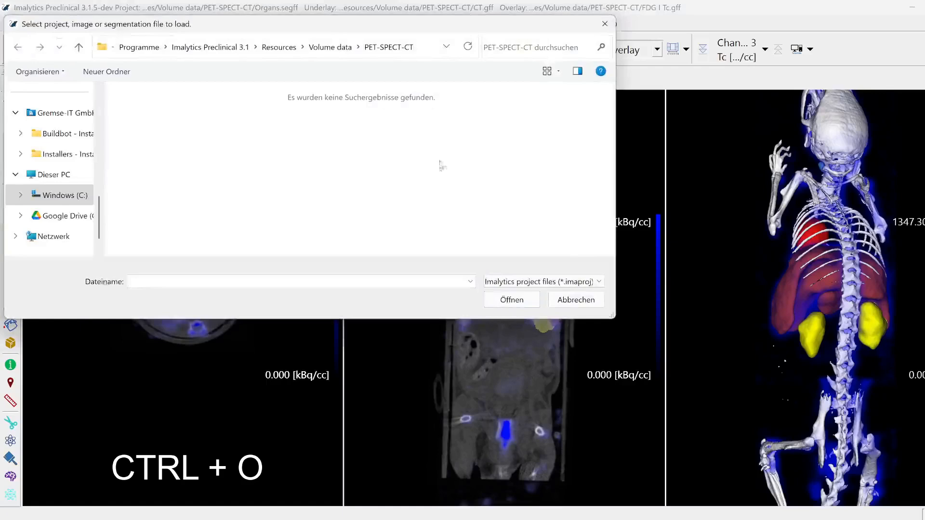
key("Escape")
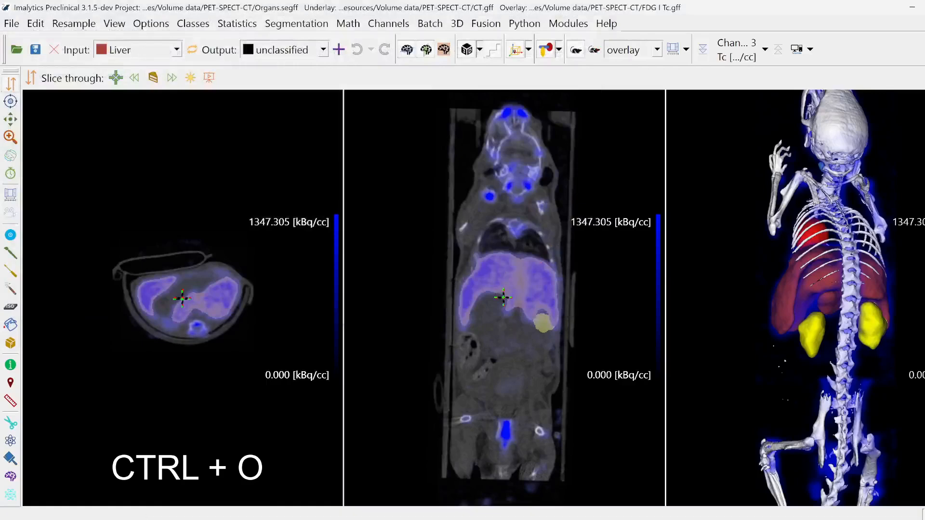
key("ctrl+s")
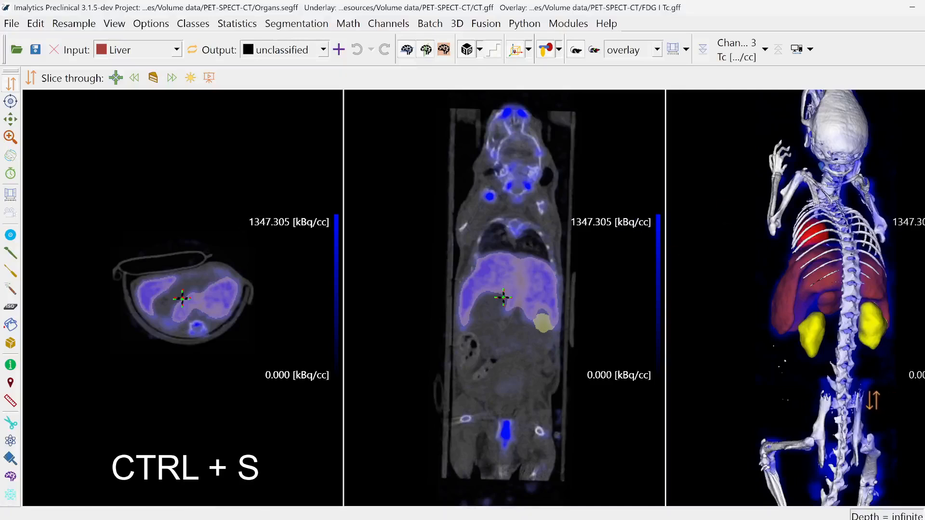
key("ctrl+F4")
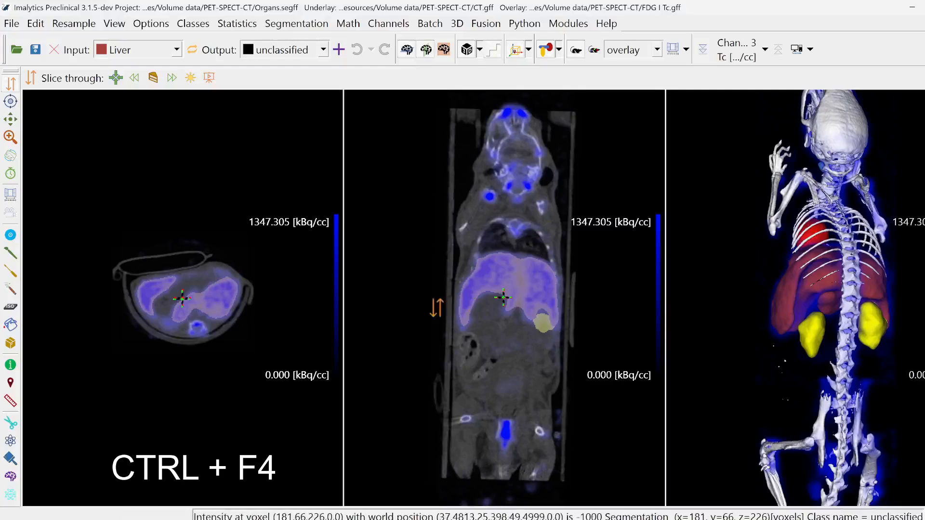
key("ctrl+z")
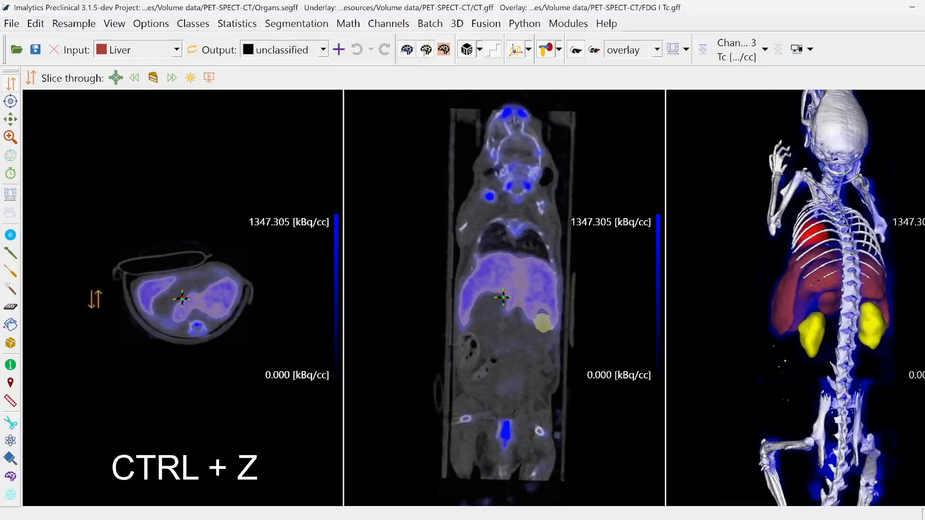
Outline the chest area in the coronal view with a filled scribble, using the underlay as the active layer.
left_click(11, 290)
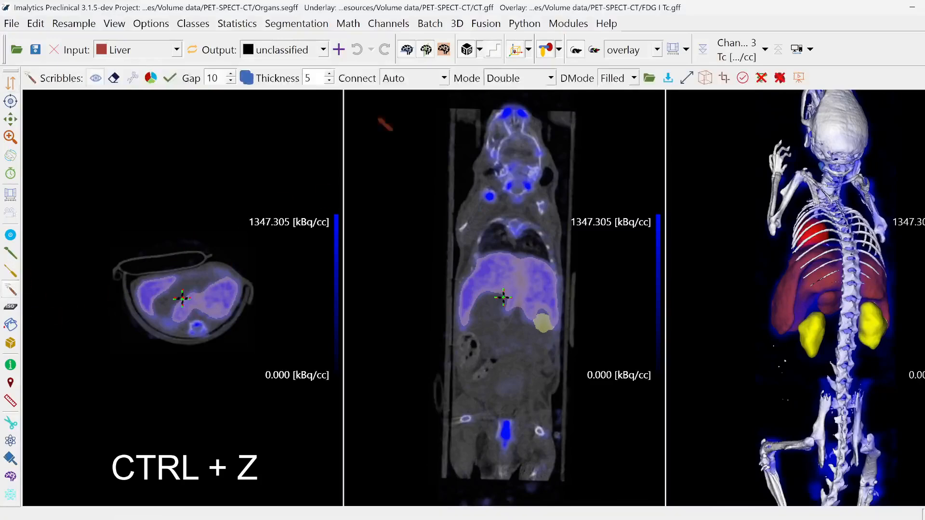
left_click(631, 49)
left_click(625, 66)
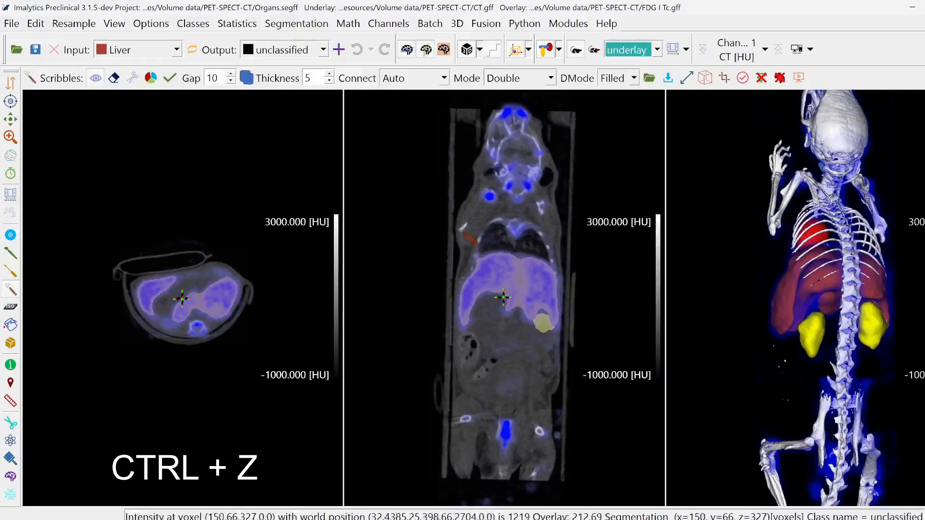
left_click_drag(515, 278, 460, 226)
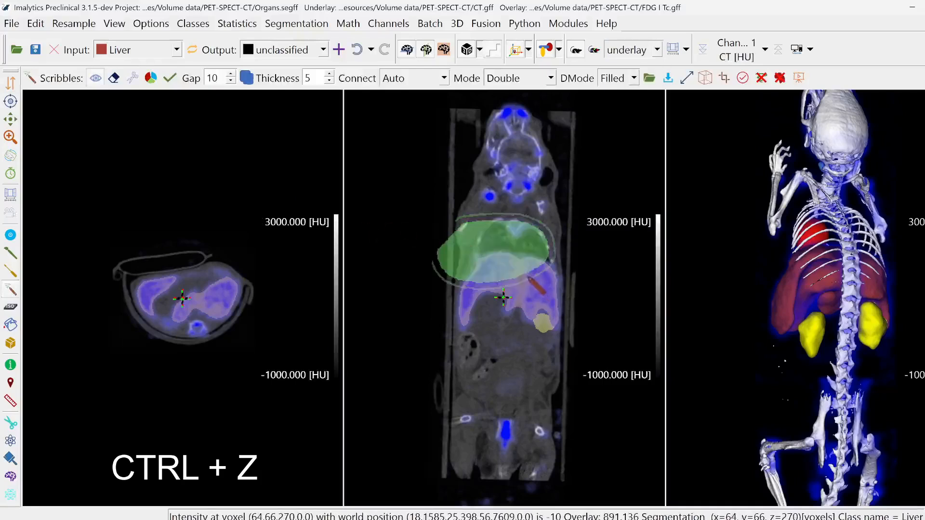
Undo the segmentation change made from the chest scribble, and draw a second filled scribble around the abdomen in the coronal view.
key("ctrl+z")
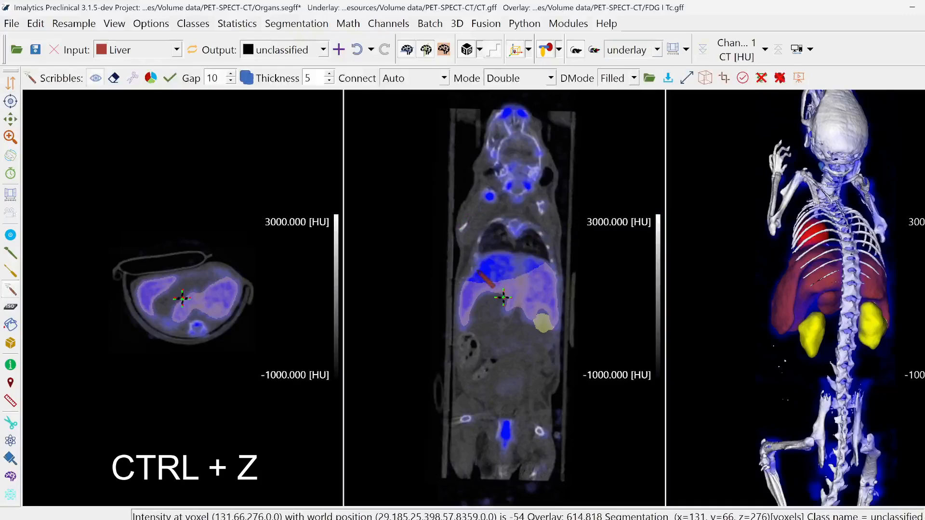
key("ctrl+z")
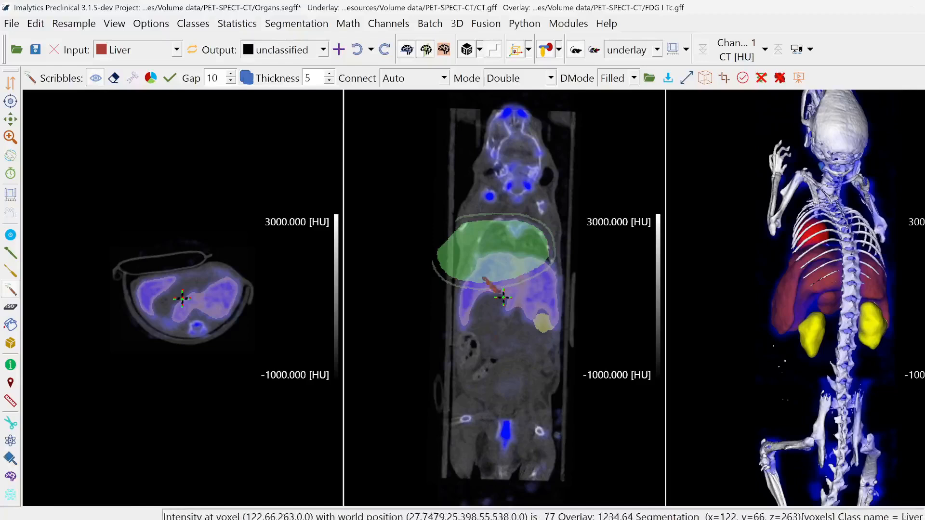
key("F3")
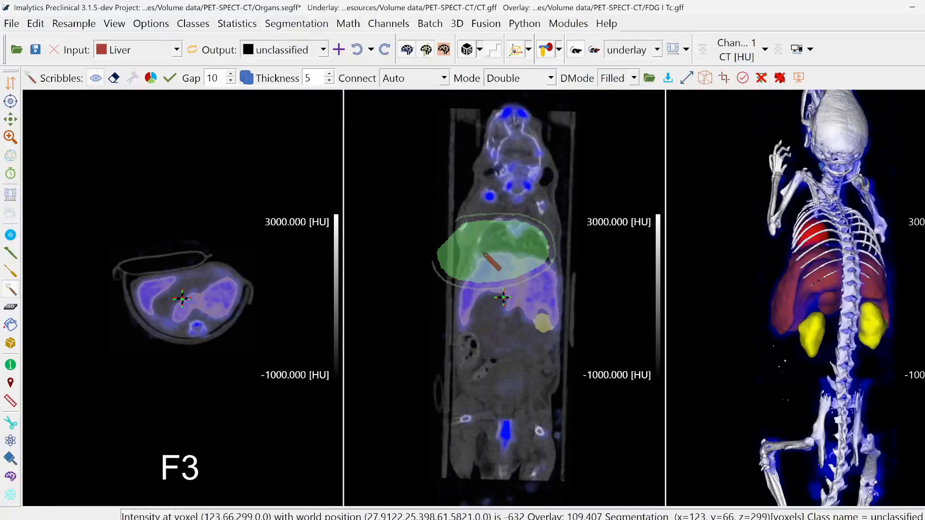
mouse_move(483, 320)
left_mouse_down()
mouse_move(533, 322)
mouse_move(441, 398)
left_mouse_up()
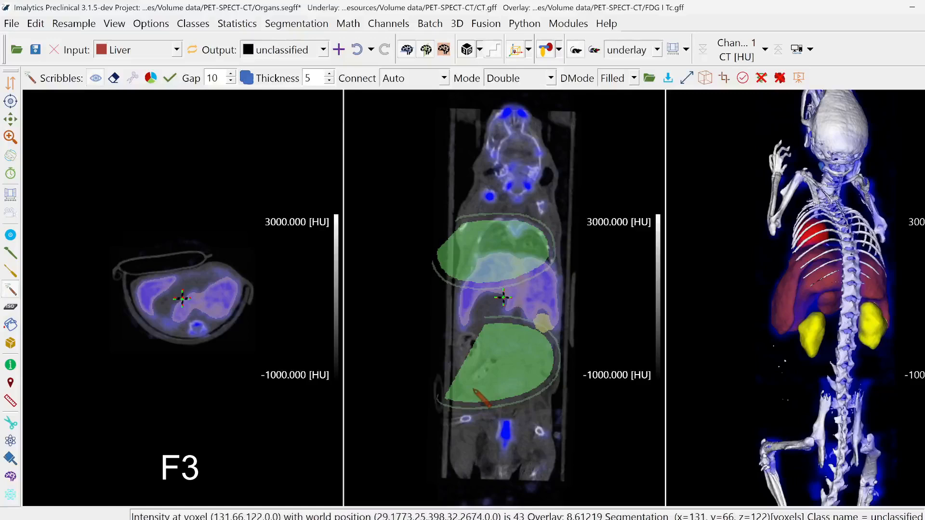
Create a class named tmp as the output, with unclassified as the input, and fill both scribbled regions with it.
key("F4")
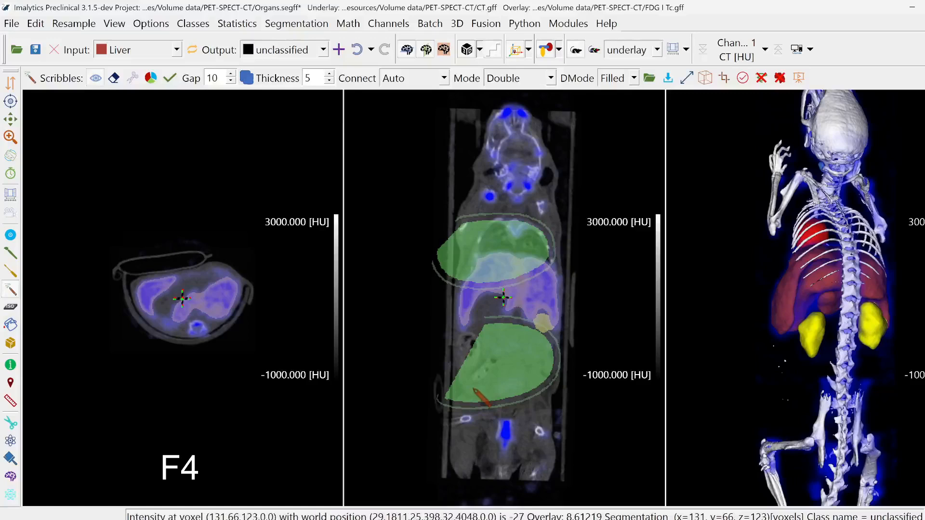
left_click(265, 50)
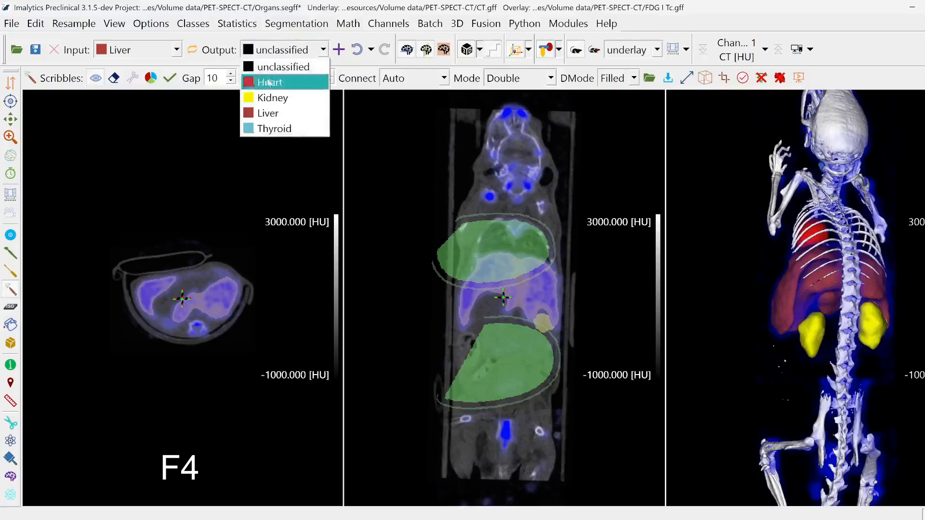
right_click(522, 357)
left_click(548, 368)
type("t")
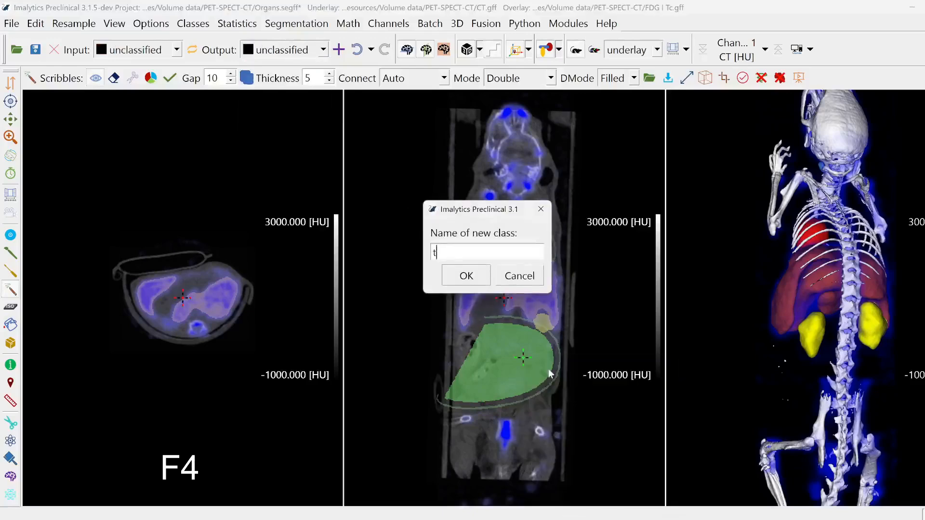
type("mp")
key("Return")
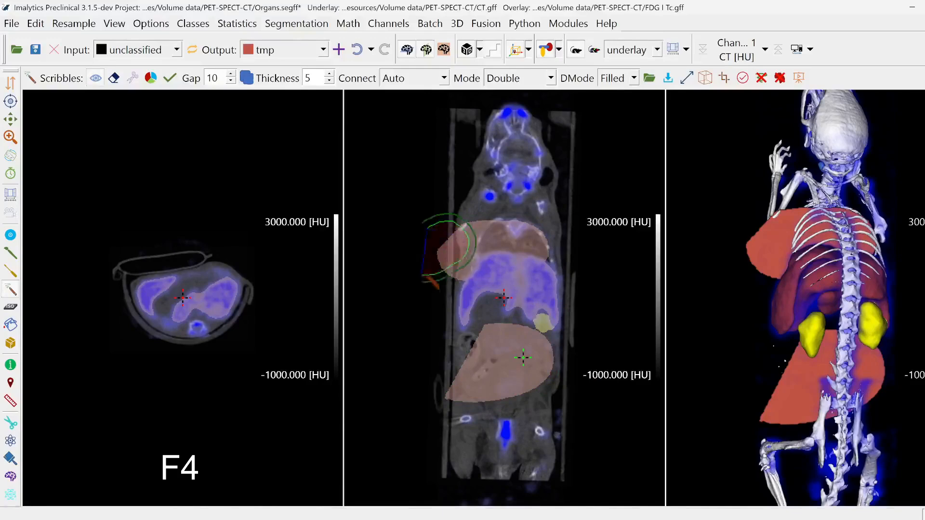
Cut away the lower part of the abdominal tmp region with a freehand stroke in the coronal view.
left_click(448, 245)
key("F1")
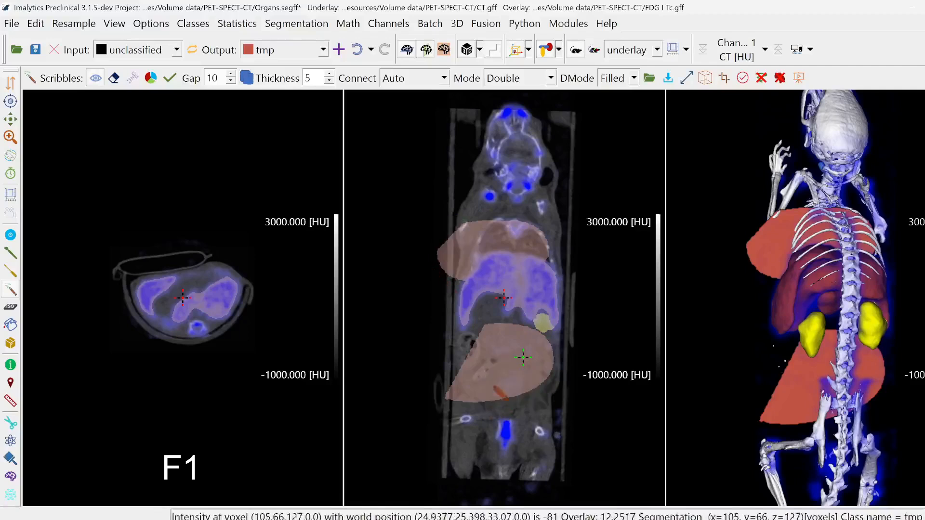
key("F2")
left_click_drag(462, 344, 444, 415)
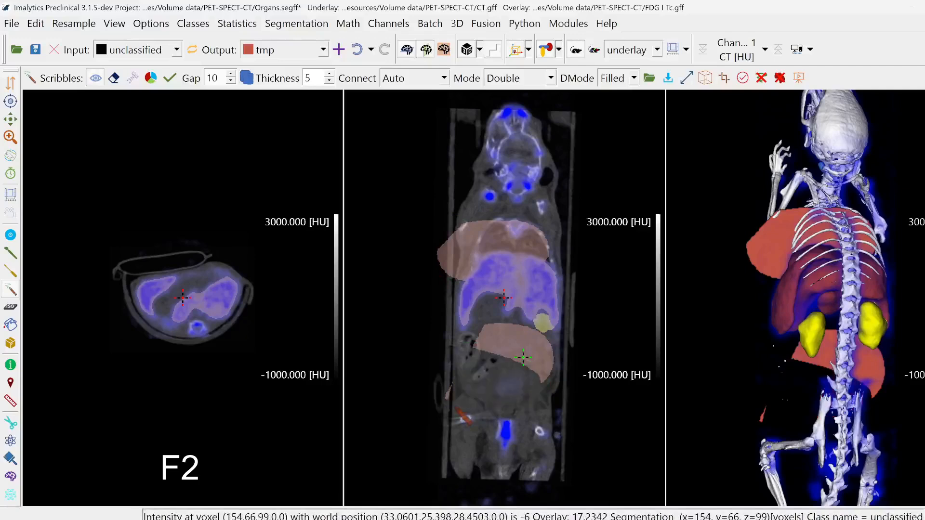